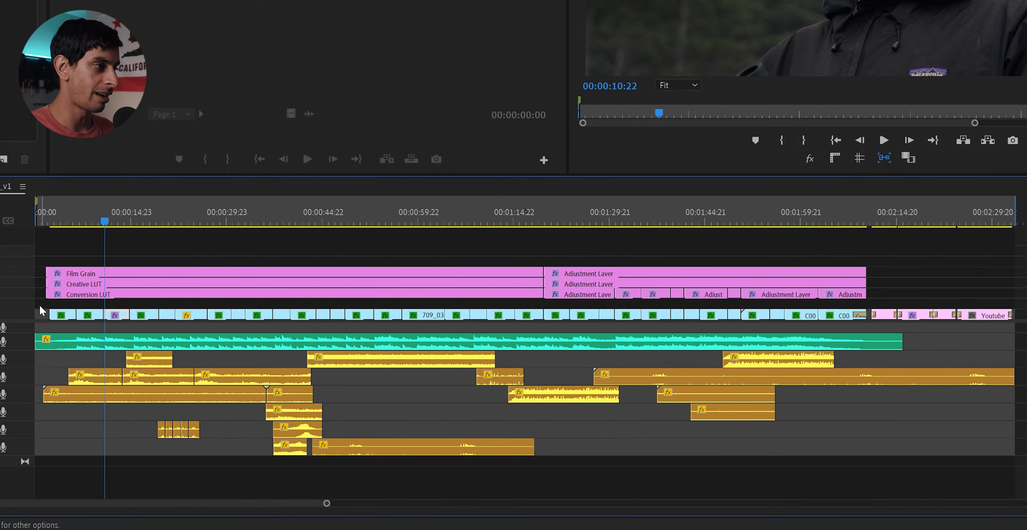
Examine the Rough Cut_v1 timeline, highlighting its adjustment layers, music track and sound-effect clips.
drag(255, 384, 878, 393)
drag(975, 320, 998, 319)
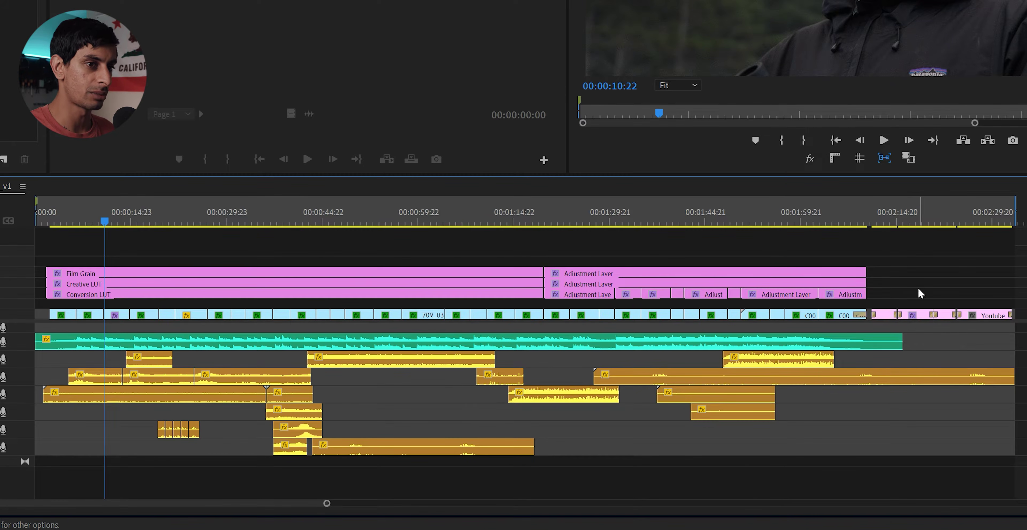
drag(65, 253, 847, 300)
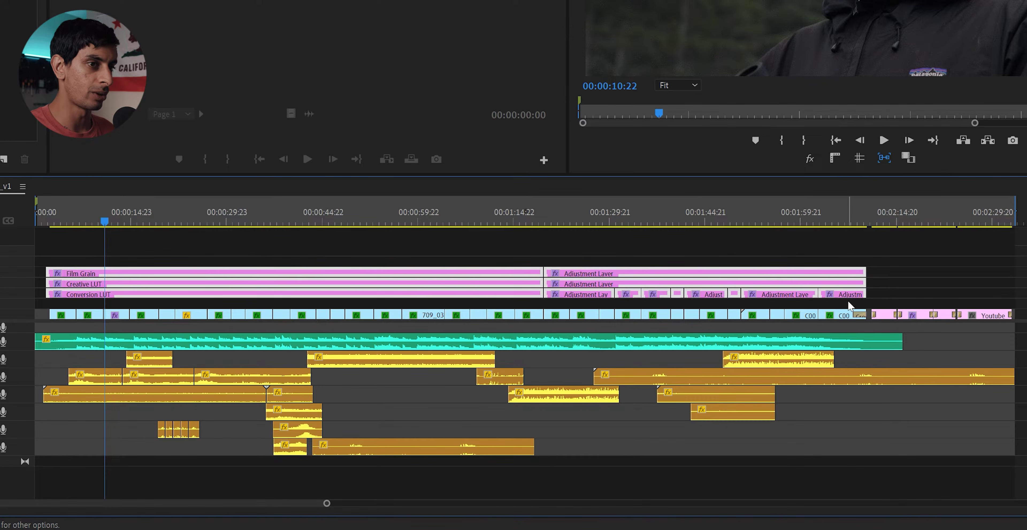
click(896, 303)
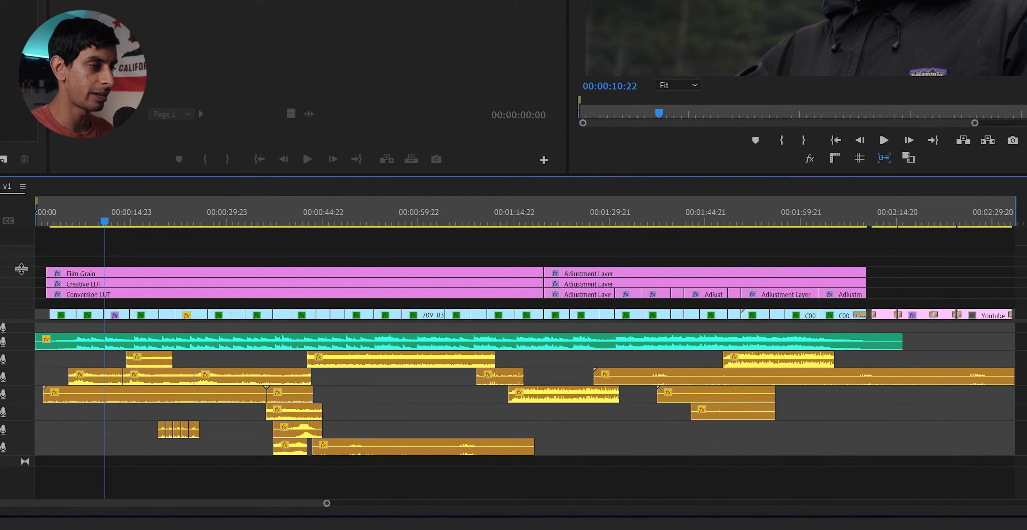
click(57, 341)
drag(50, 363, 933, 457)
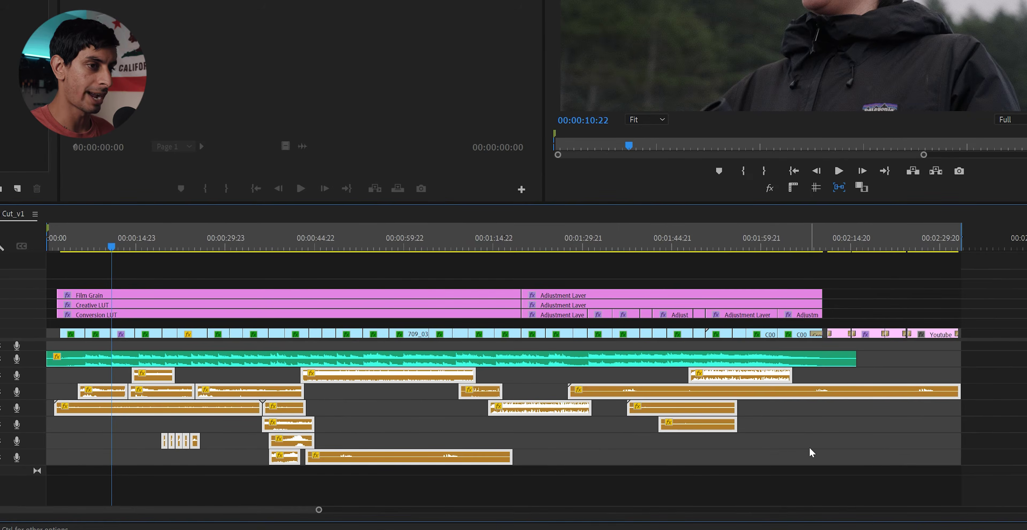
click(809, 446)
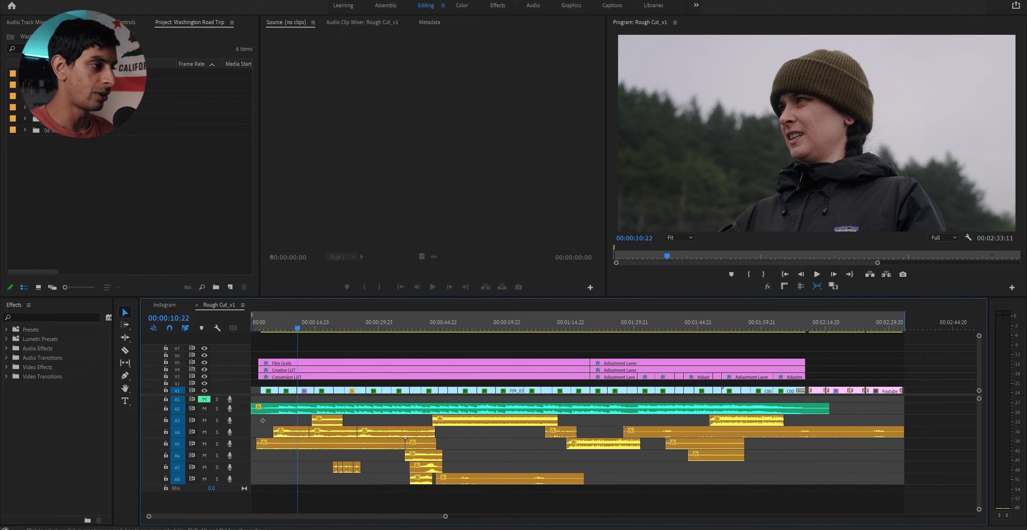
drag(263, 420, 804, 485)
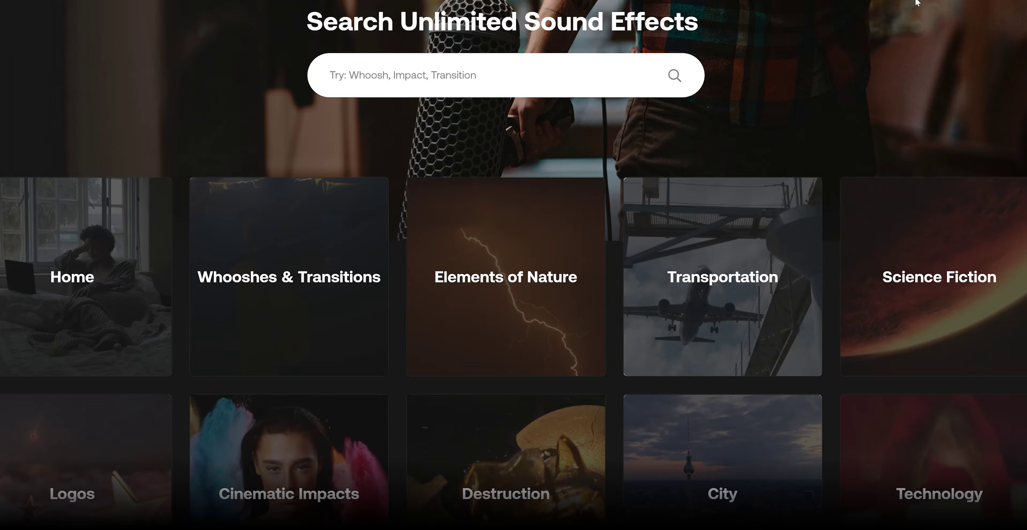
Switch to the sound effects website and browse the Water sounds in the Elements of Nature category.
scroll(458, 114, down, 3)
click(465, 135)
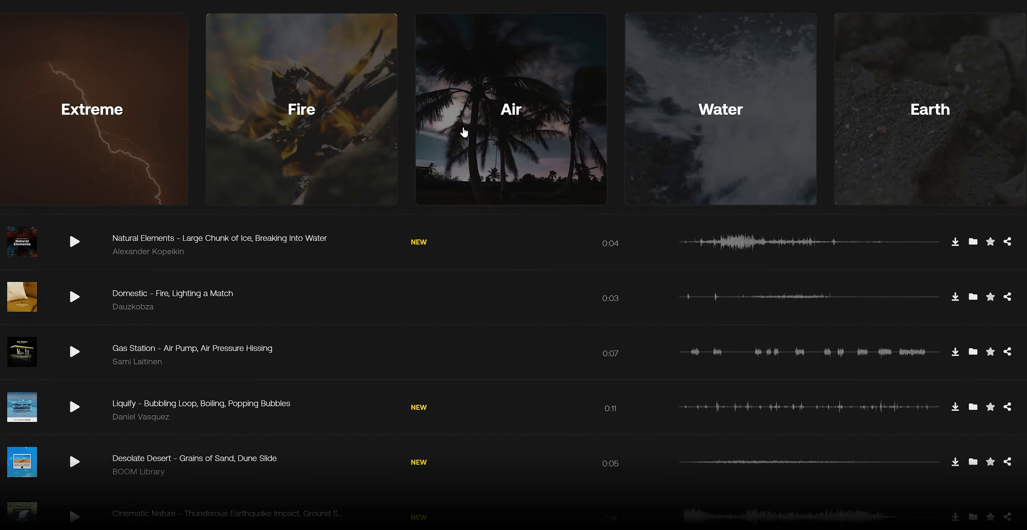
click(708, 96)
scroll(493, 114, down, 10)
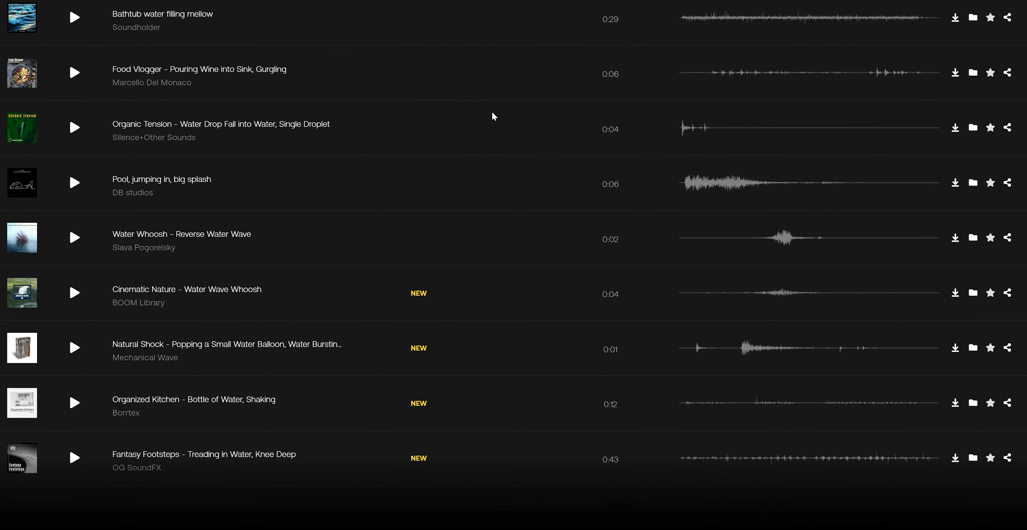
scroll(492, 114, down, 4)
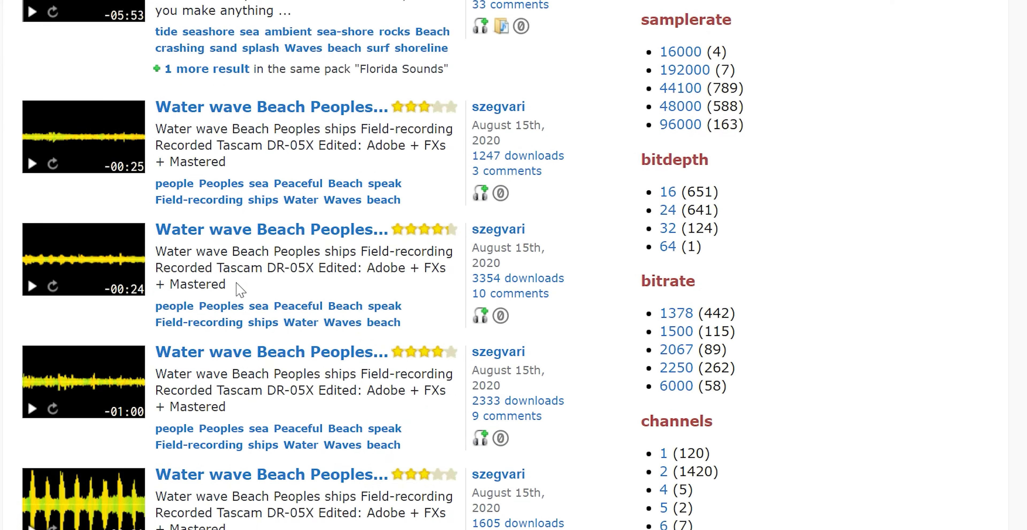
On Freesound, open the sound Zen Ocean Waves,Ocean Waves Ambience.mp3 and preview it.
scroll(514, 265, up, 15)
click(222, 337)
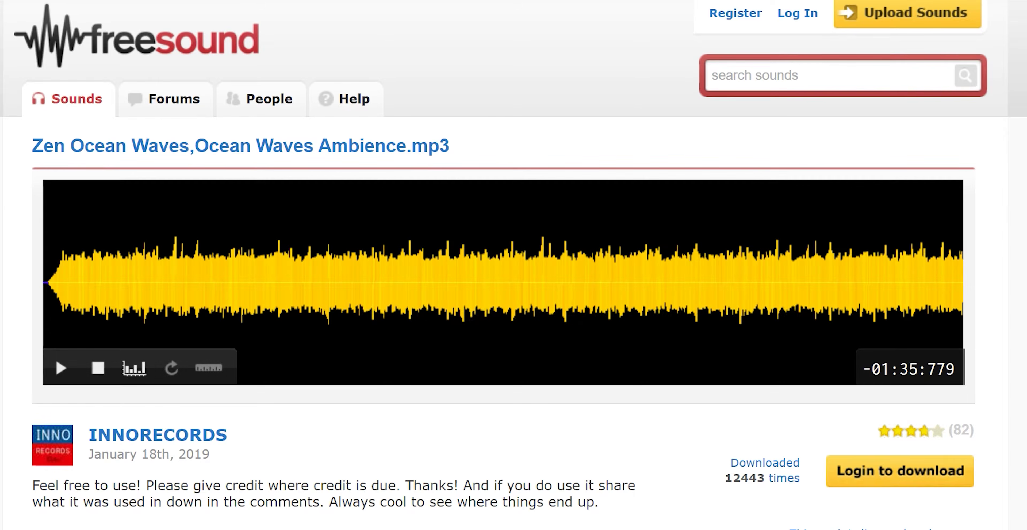
click(498, 278)
click(60, 366)
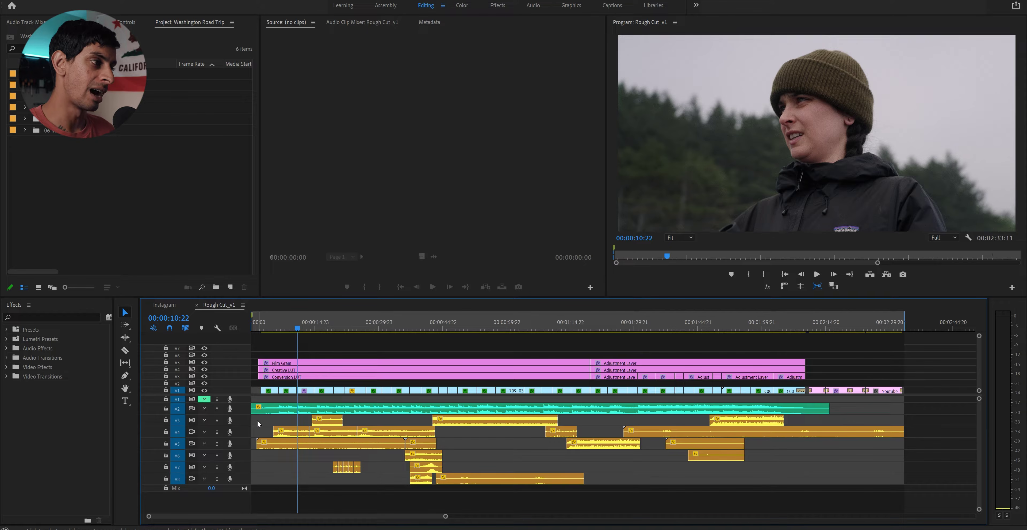
Back in Premiere Pro, minimize the track heights and review shots along the timeline, ending at 00:00:52:10.
key(shift+minus)
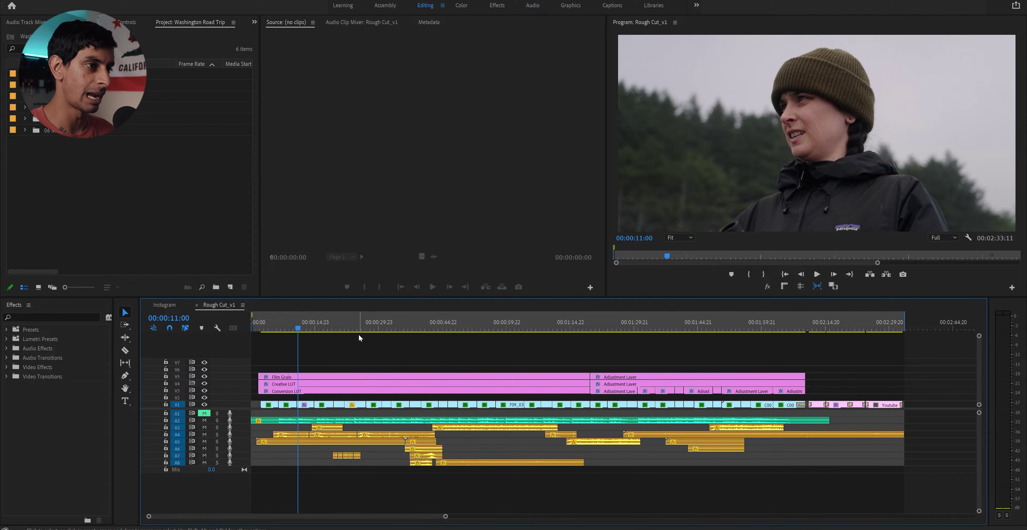
drag(331, 325, 748, 328)
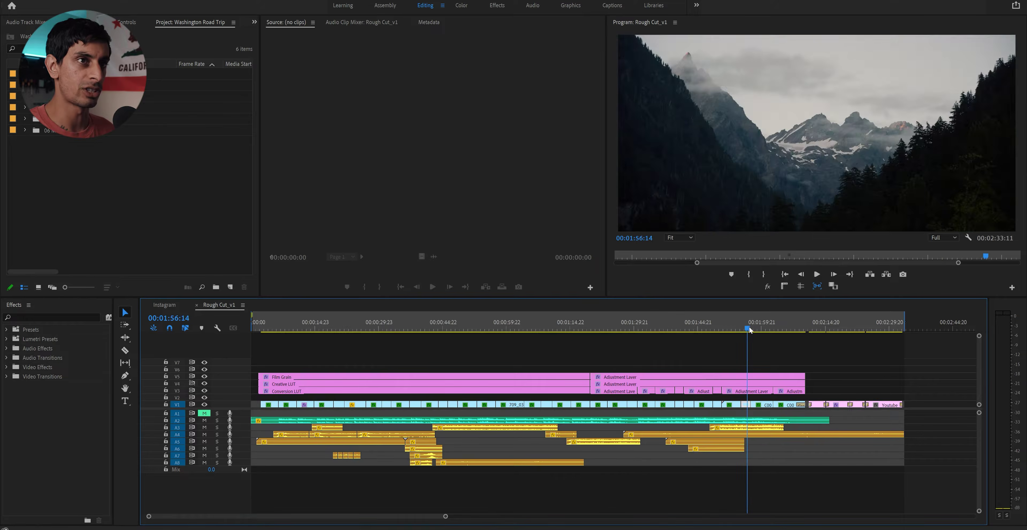
drag(538, 328, 507, 331)
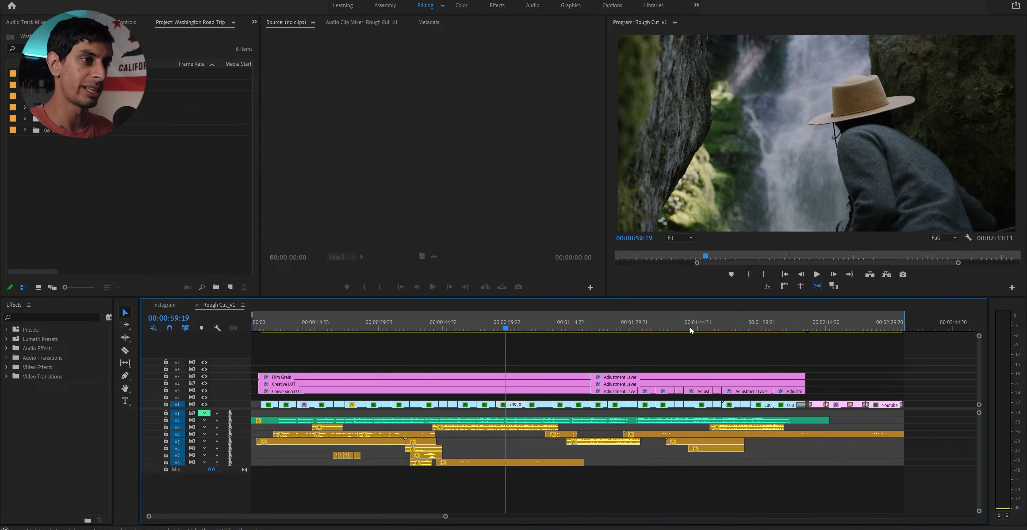
drag(481, 328, 473, 328)
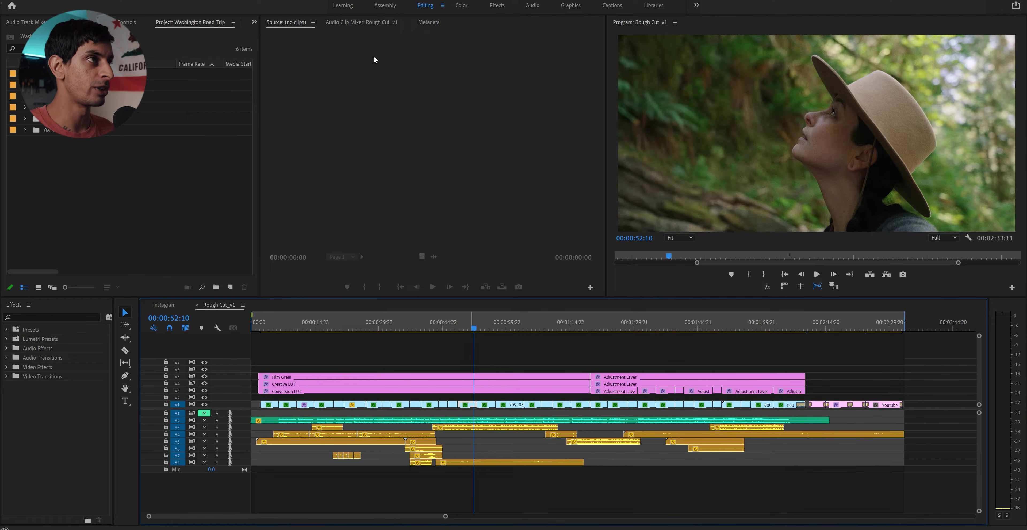
Switch to the Color workspace and compare the shot at 00:00:51:16 with the adjustment layer tracks V3 to V5 hidden and shown.
click(461, 5)
drag(467, 375, 534, 379)
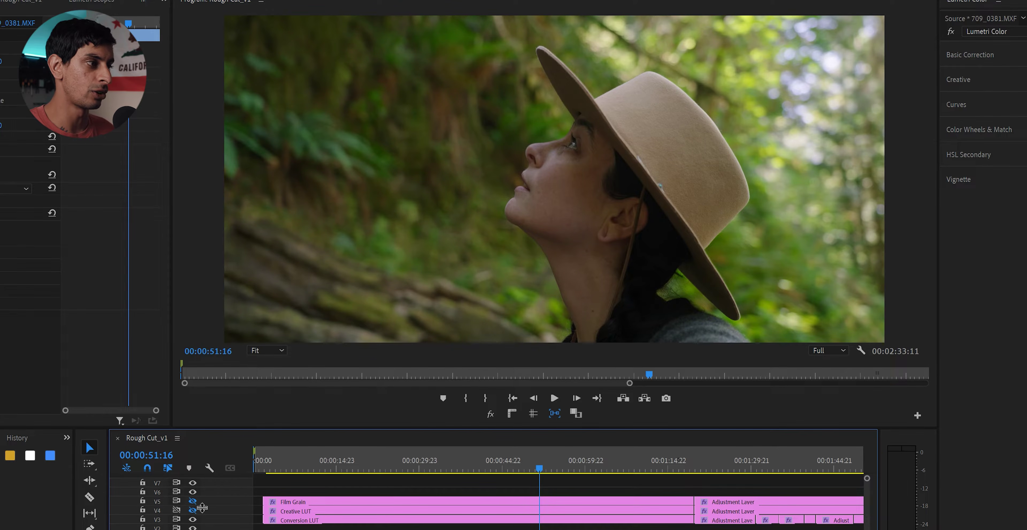
click(193, 520)
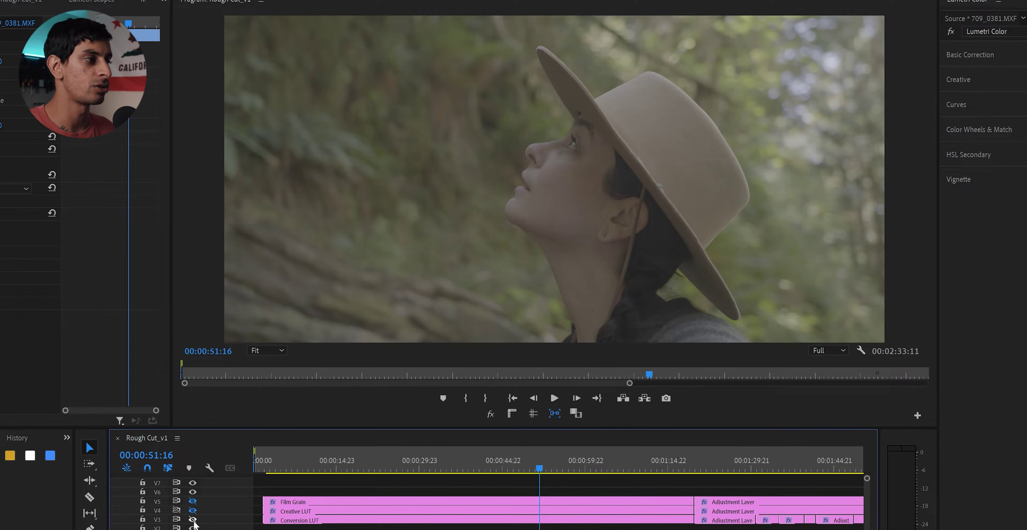
click(192, 519)
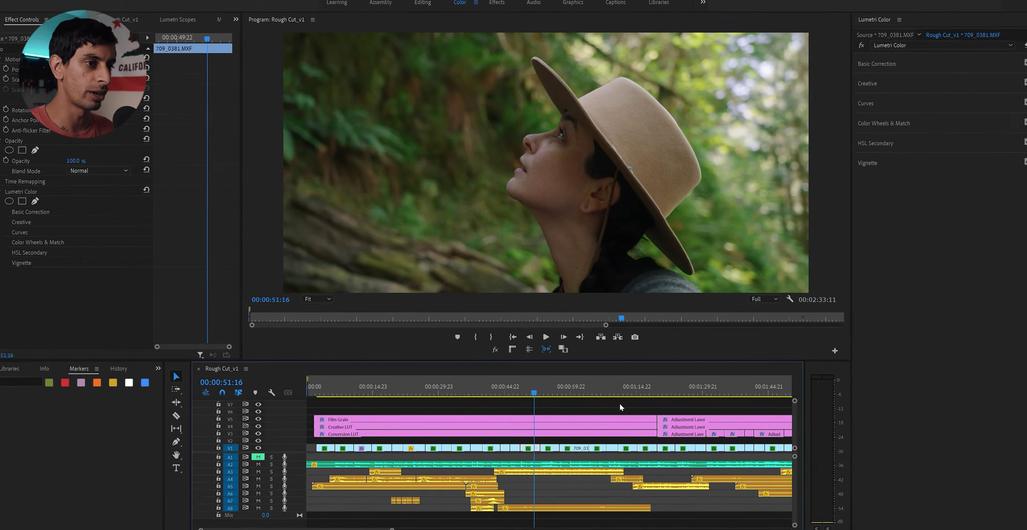
Review the color-graded shots in the second half of the timeline, including the elk at 00:01:36:17 and the cabin at 00:02:03:18.
drag(638, 393, 724, 394)
click(726, 384)
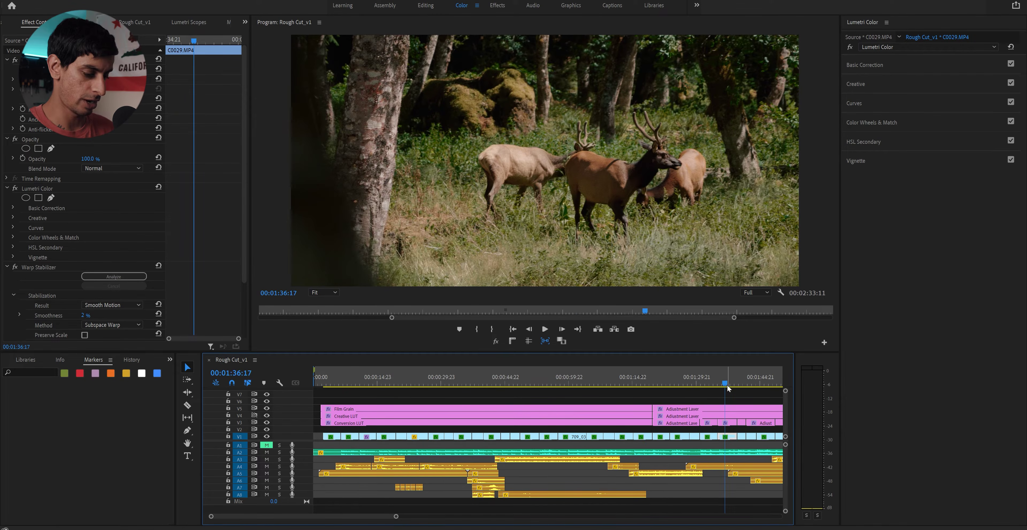
key(minus)
drag(601, 383, 578, 383)
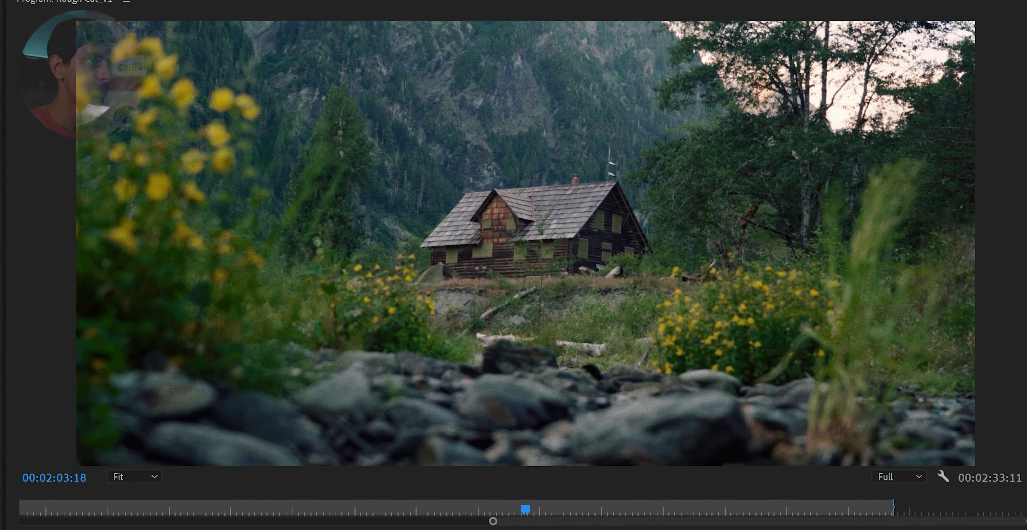
key(space)
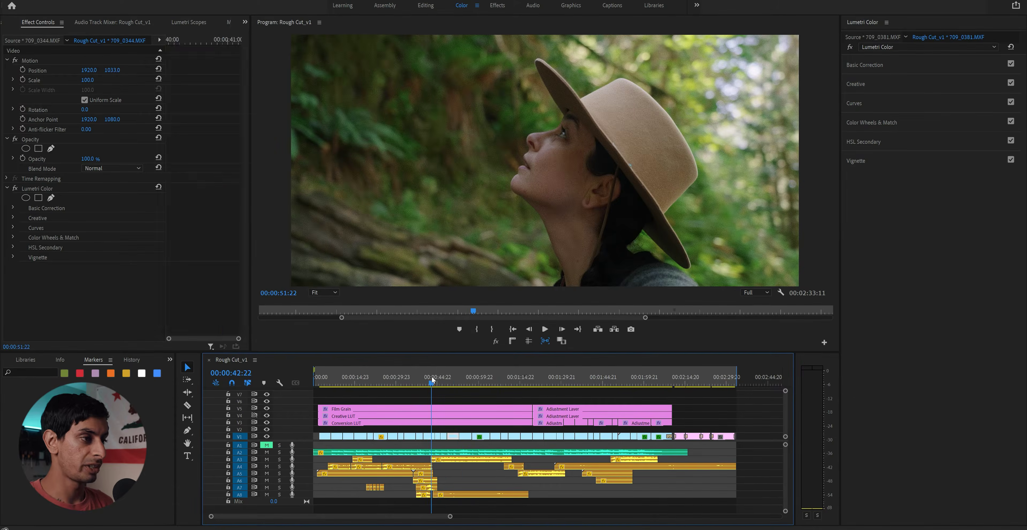
Review the opening beach shots and temporarily enlarge music track A2 to inspect its waveform.
drag(431, 382, 377, 382)
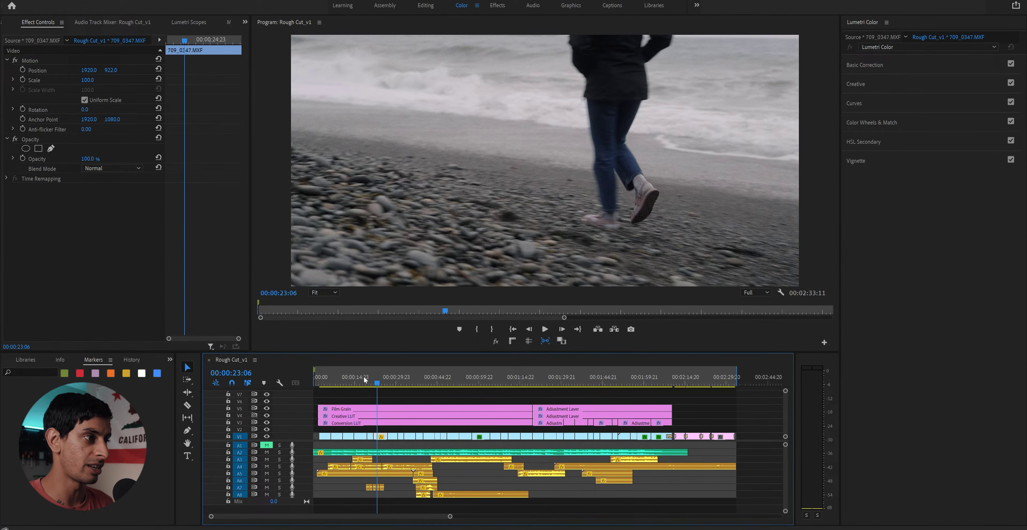
click(322, 381)
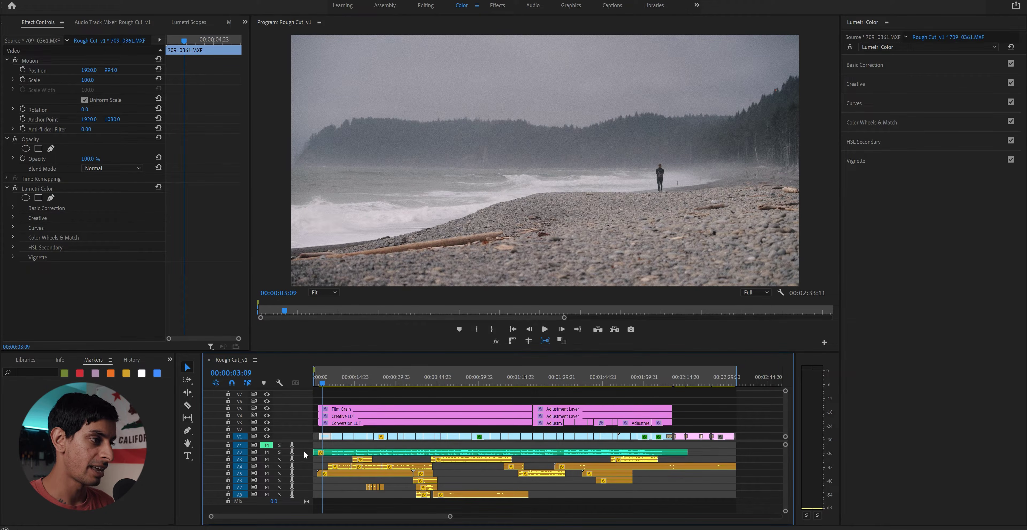
double_click(306, 455)
click(333, 385)
drag(334, 387, 401, 389)
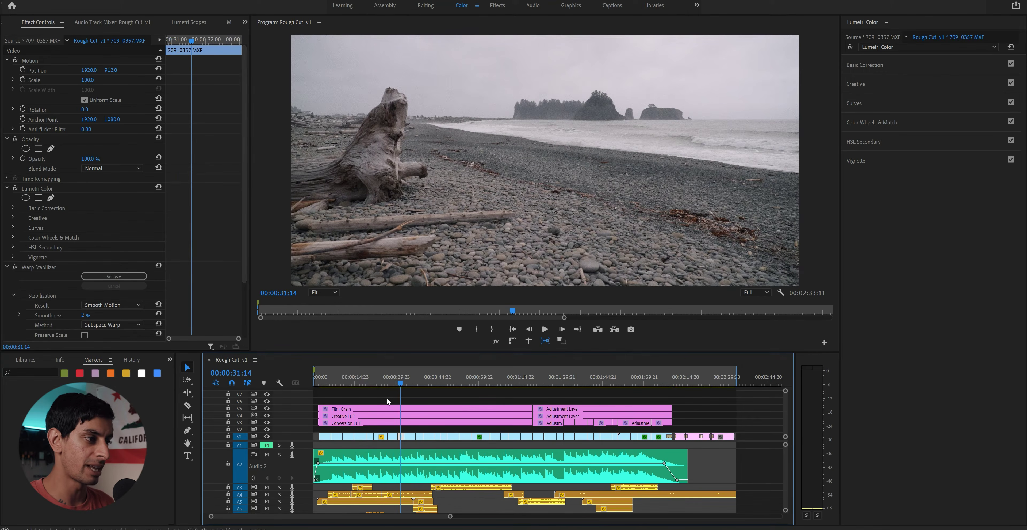
double_click(296, 463)
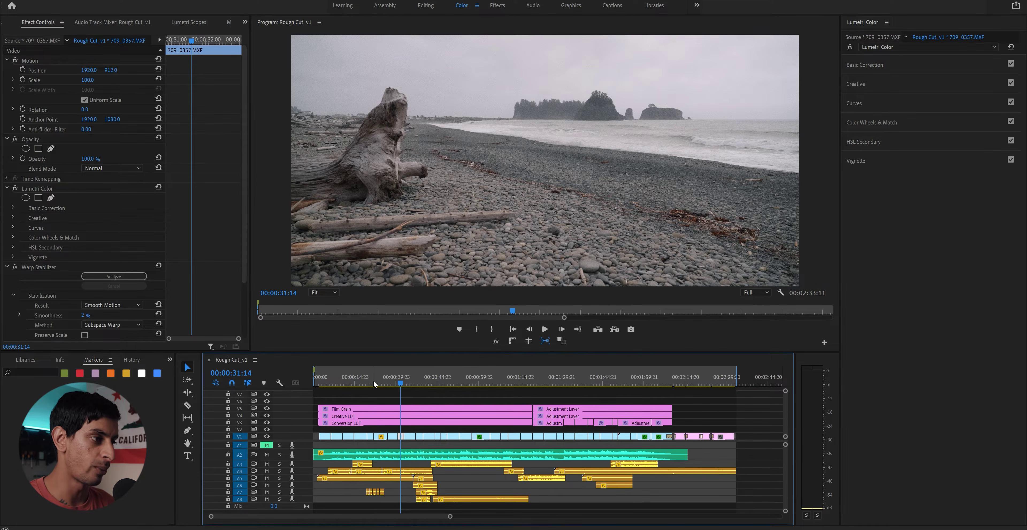
Mute music track A2 and play the beach shot from 00:00:07:19 to hear only the sound effects.
click(353, 382)
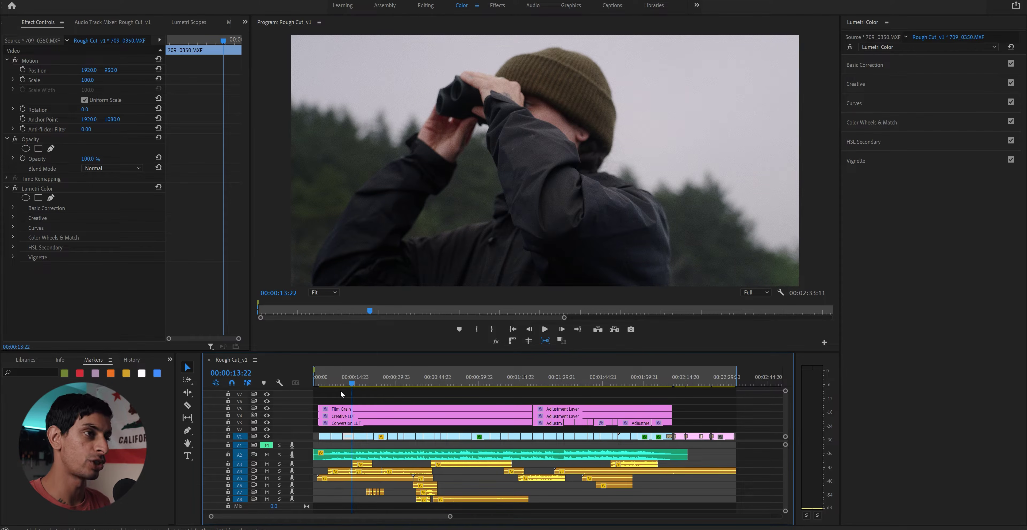
click(336, 374)
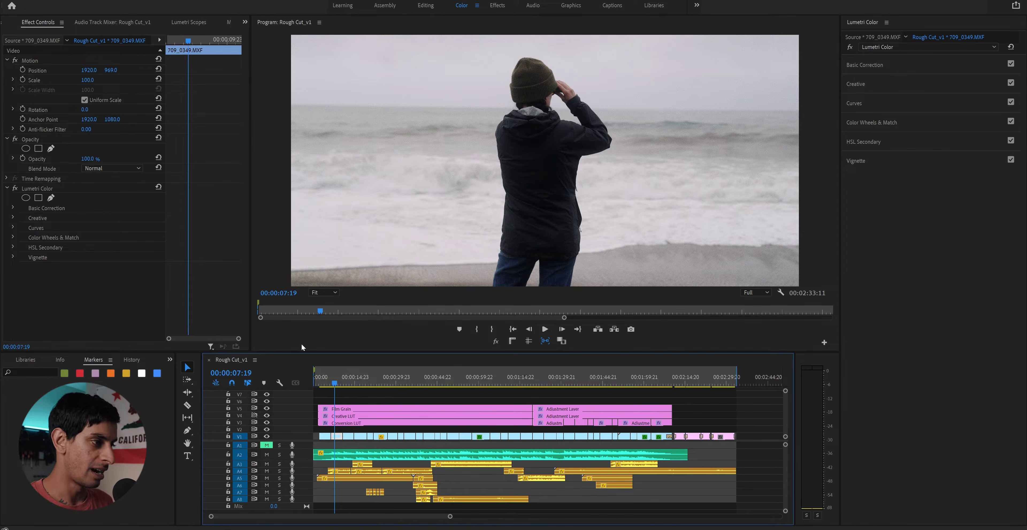
click(266, 455)
key(space)
key(space)
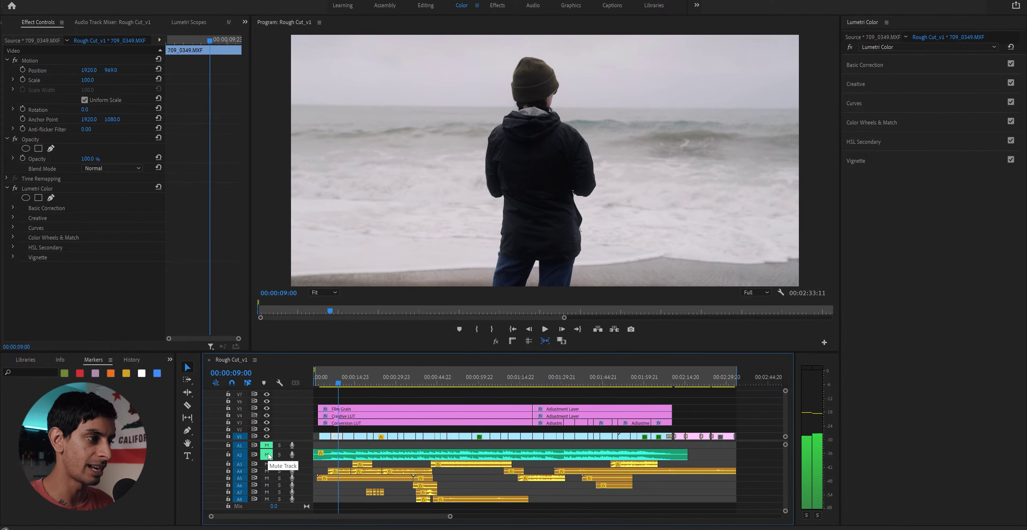
Solo audio track A3 and play the bird shot from its start at 00:00:14:22.
drag(325, 384, 330, 386)
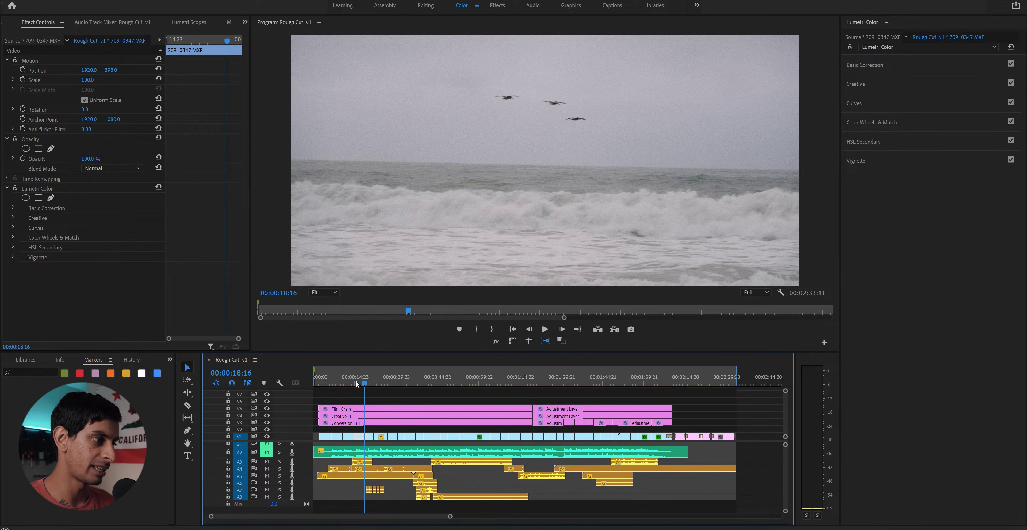
key(Up)
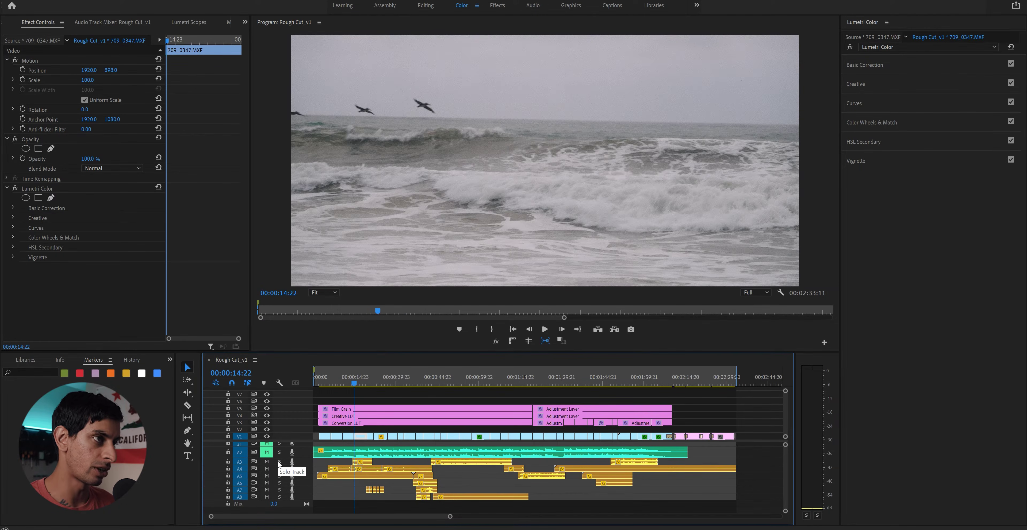
click(279, 462)
key(space)
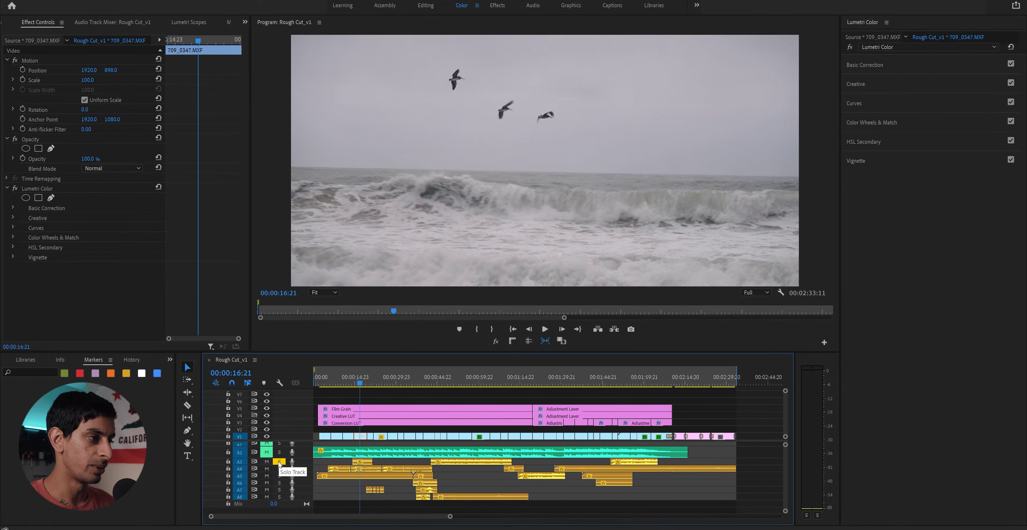
Solo audio tracks A4 and A5 as well and replay the bird shot from its start to hear the layered sounds.
click(364, 379)
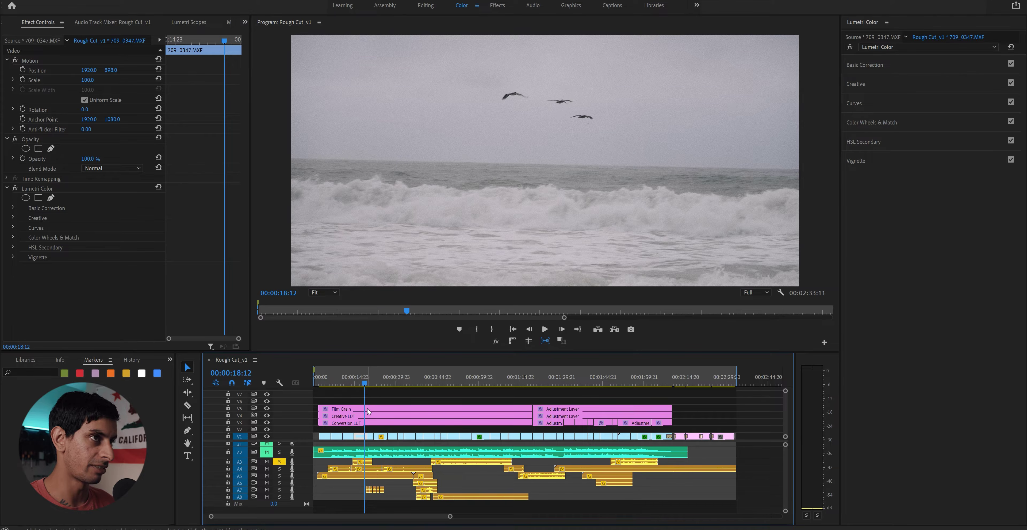
key(Up)
click(279, 468)
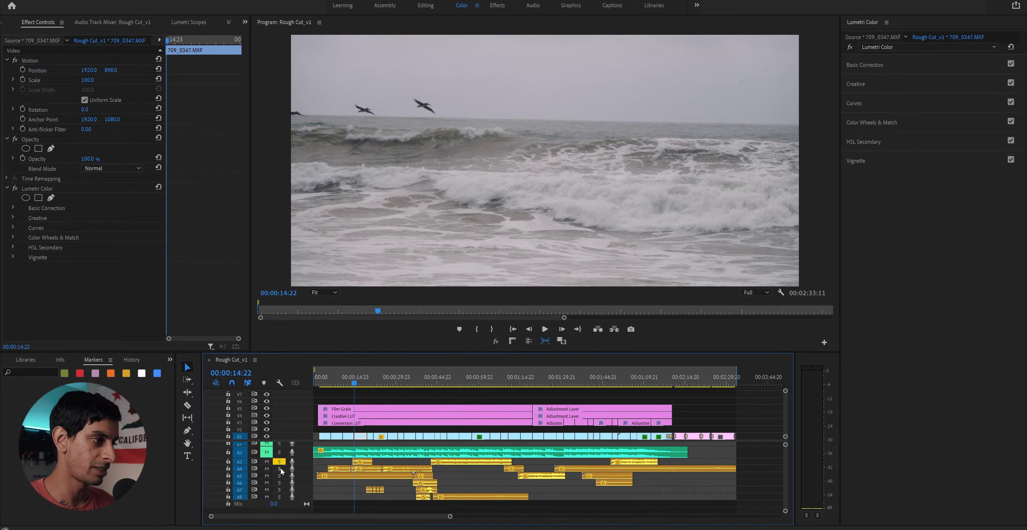
click(279, 475)
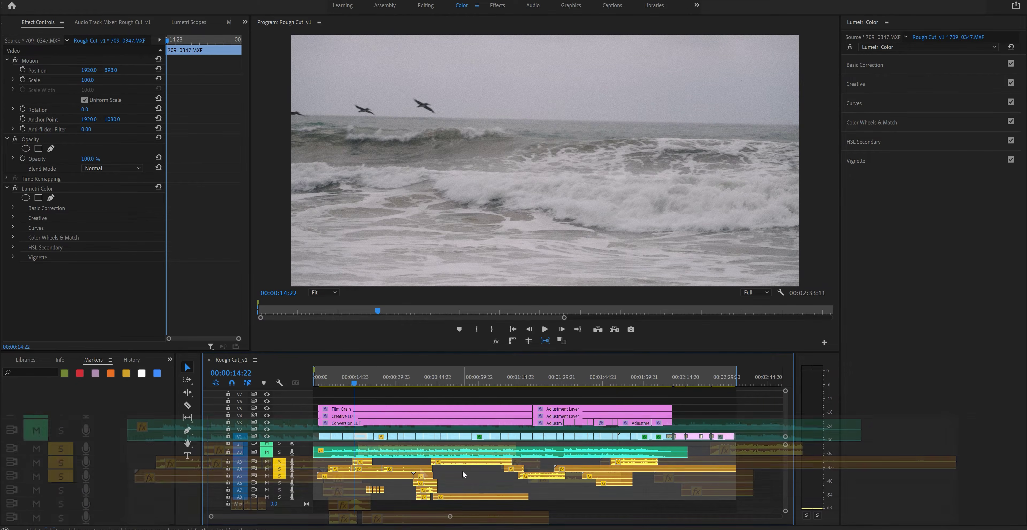
key(space)
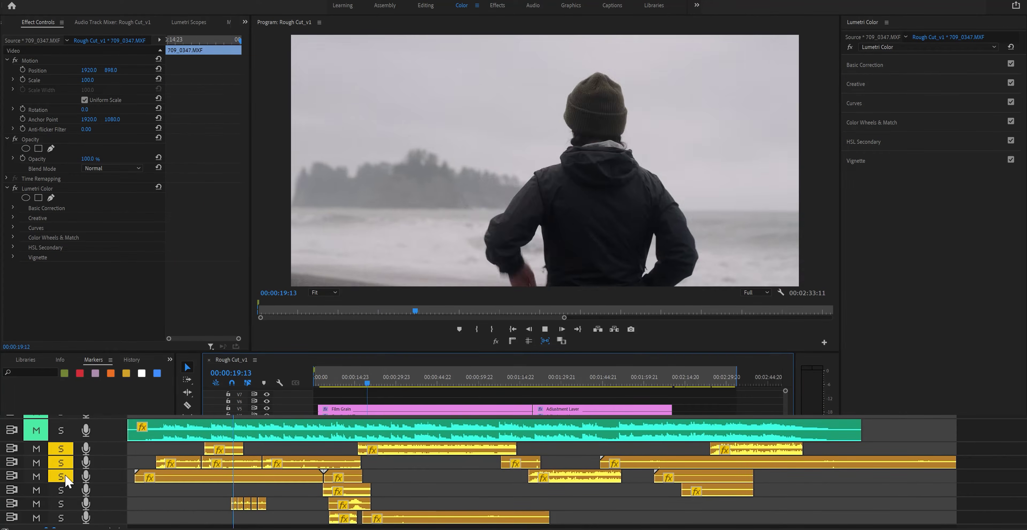
Stop playback, turn off the audio track solos, and return the playhead to the bird shot's start at 00:00:14:22.
key(space)
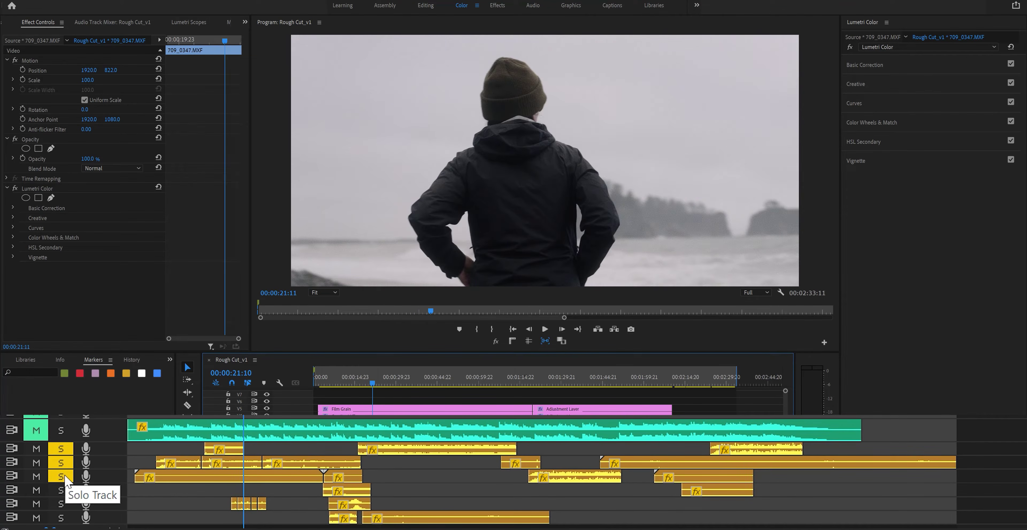
click(61, 476)
click(61, 462)
click(354, 383)
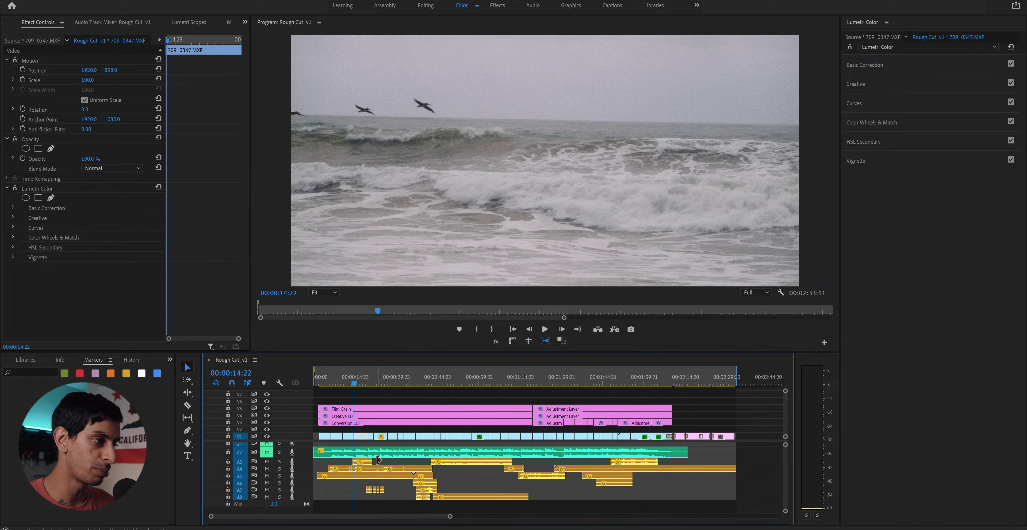
Solo audio track A5 and play the bird shot from its start to hear that layer alone.
key(equal)
key(equal)
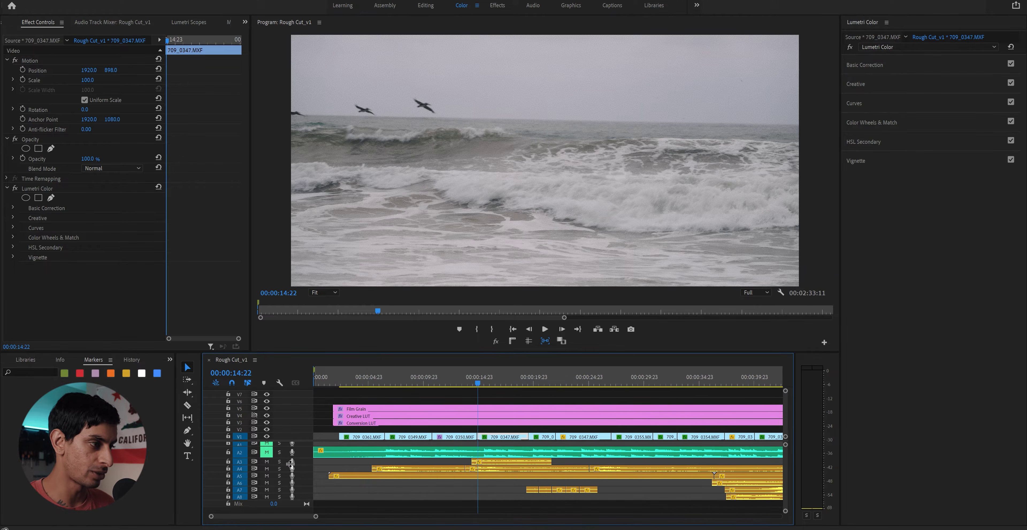
click(280, 475)
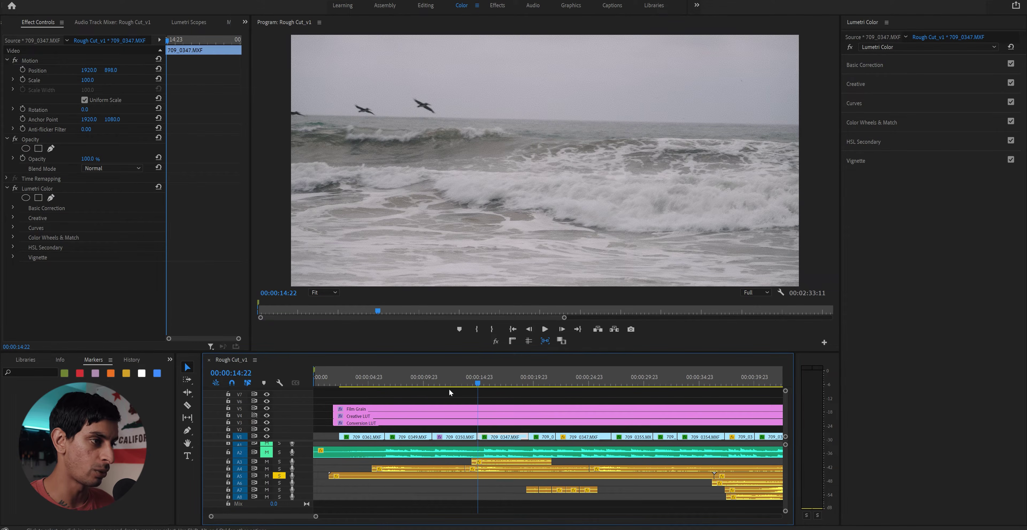
click(476, 382)
key(space)
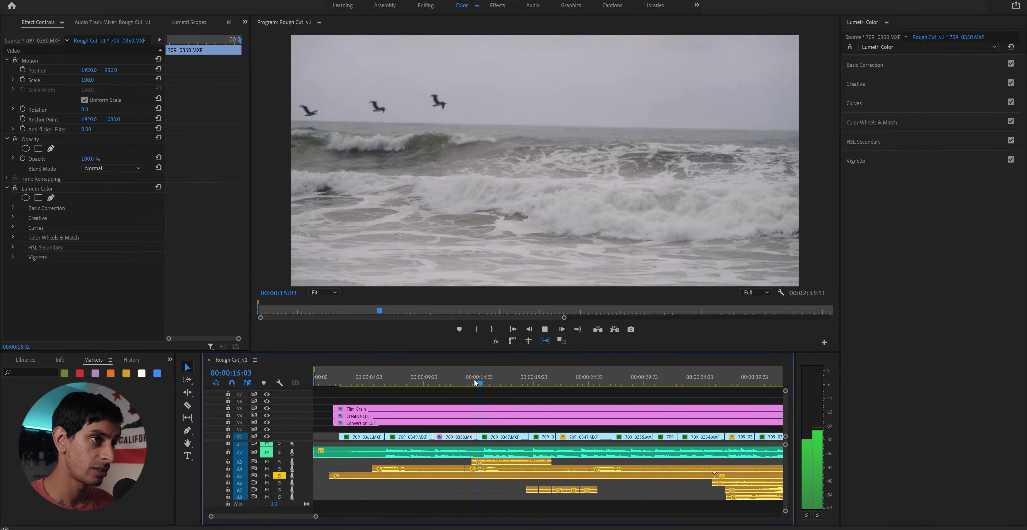
Solo audio track A4 together with A5, replay the bird shot, and clear both solos.
click(278, 468)
click(474, 382)
key(space)
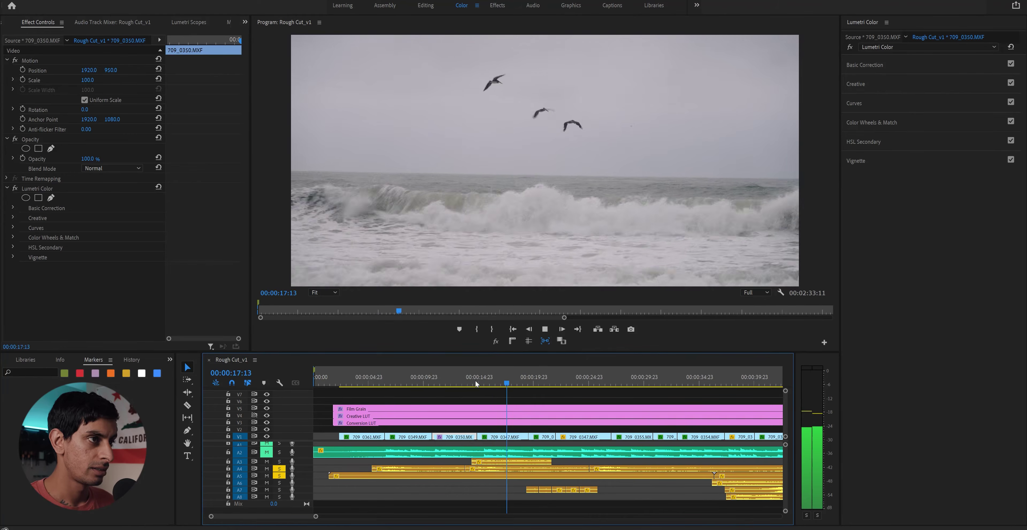
key(space)
click(279, 468)
click(279, 475)
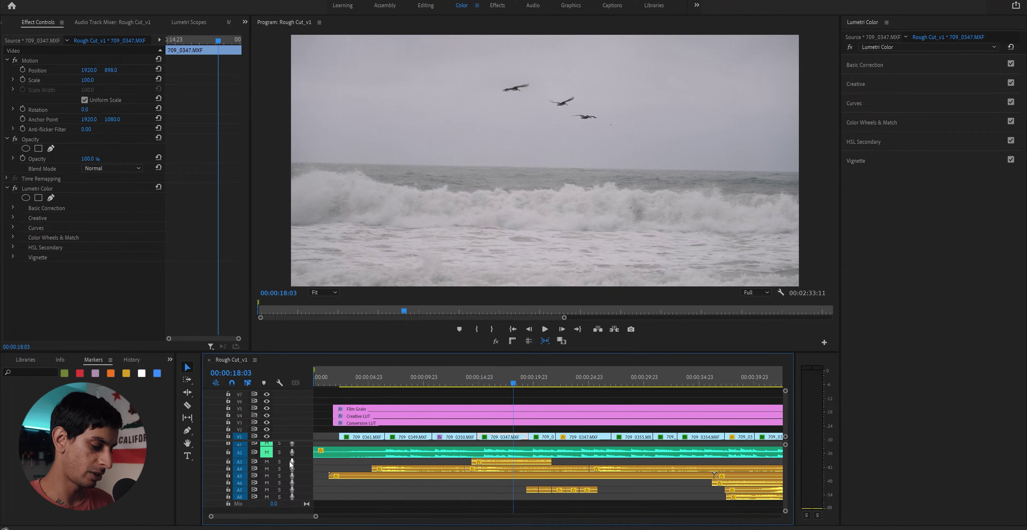
Scrub the timeline to the campfire shot at 00:01:14:08 and back to the forest shot of the woman in the hat.
key(minus)
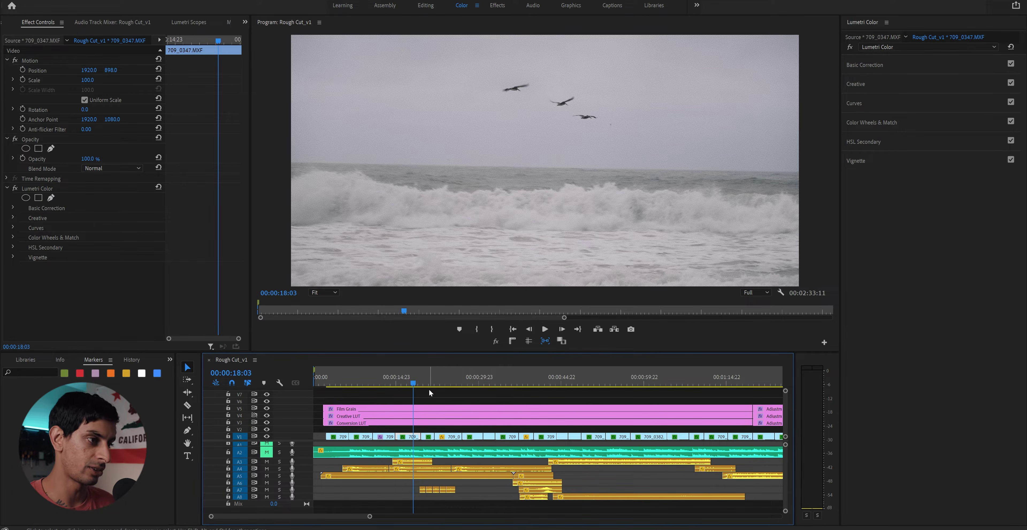
key(minus)
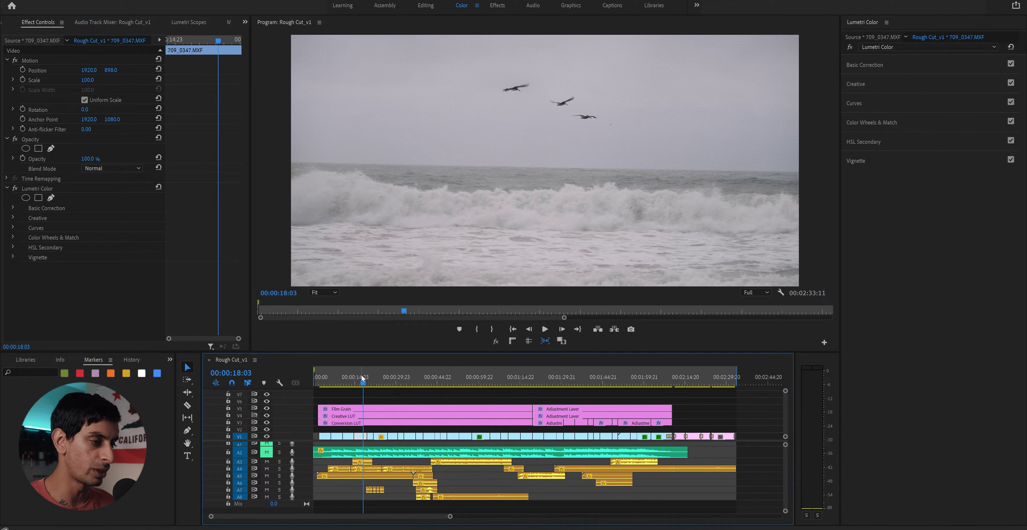
drag(363, 379, 520, 380)
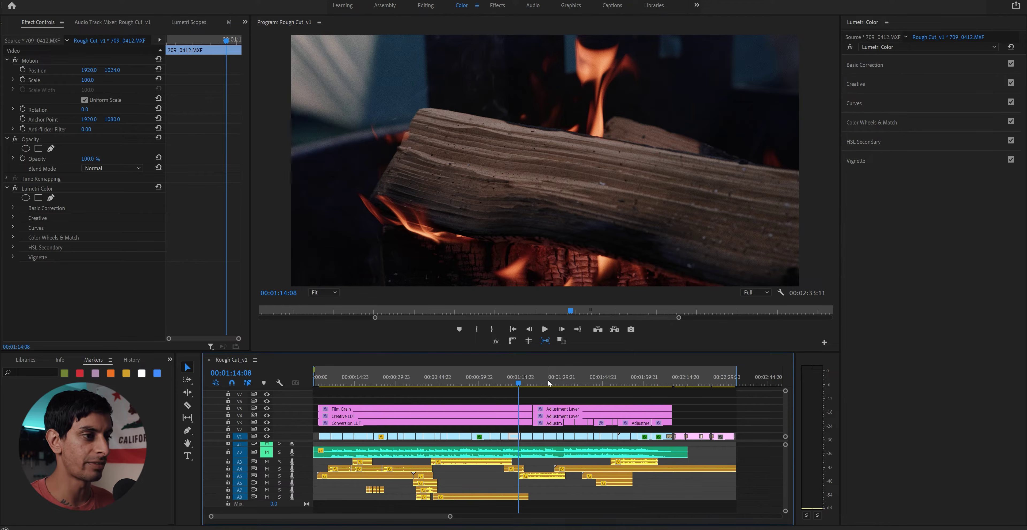
click(459, 380)
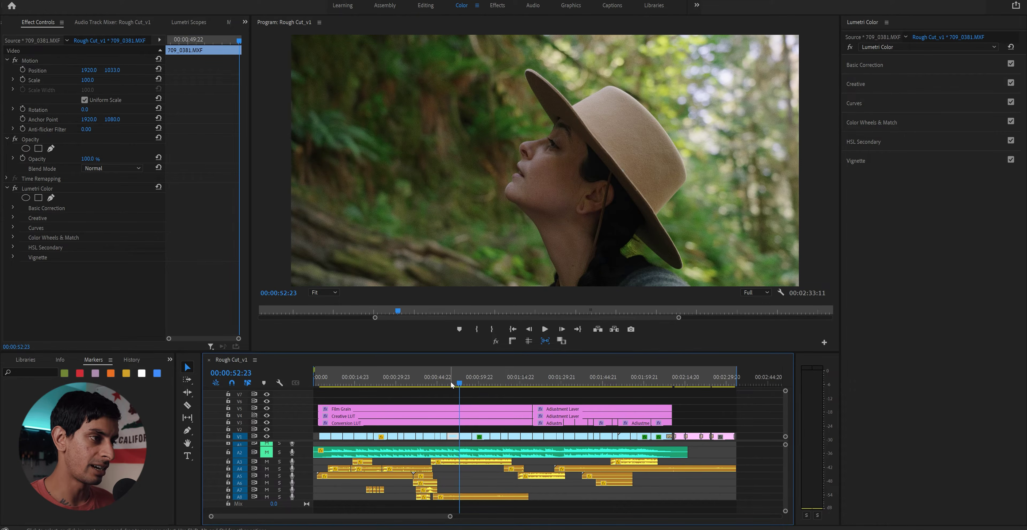
click(450, 382)
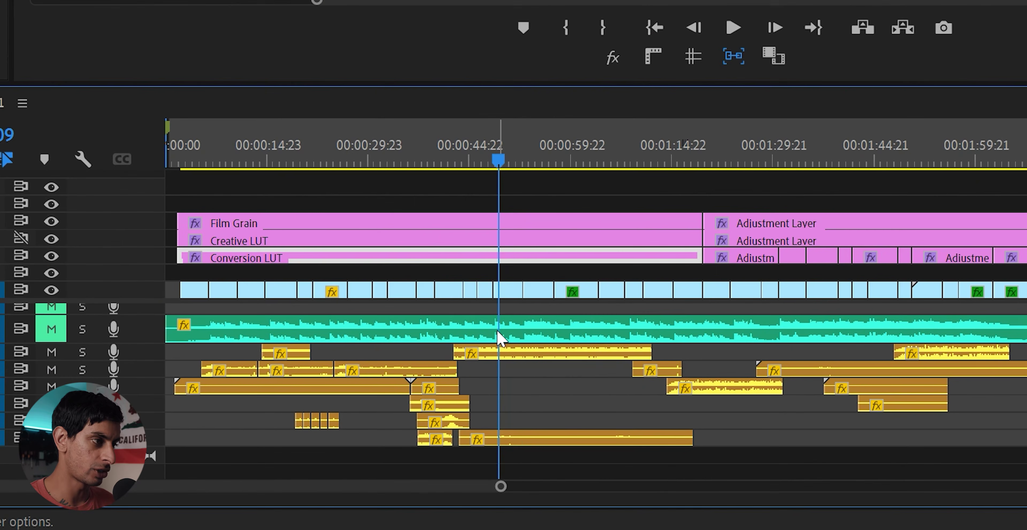
Select the Conversion LUT, Creative LUT and Film Grain adjustment layers one after another to point out the grading stack.
click(460, 422)
click(527, 241)
click(536, 225)
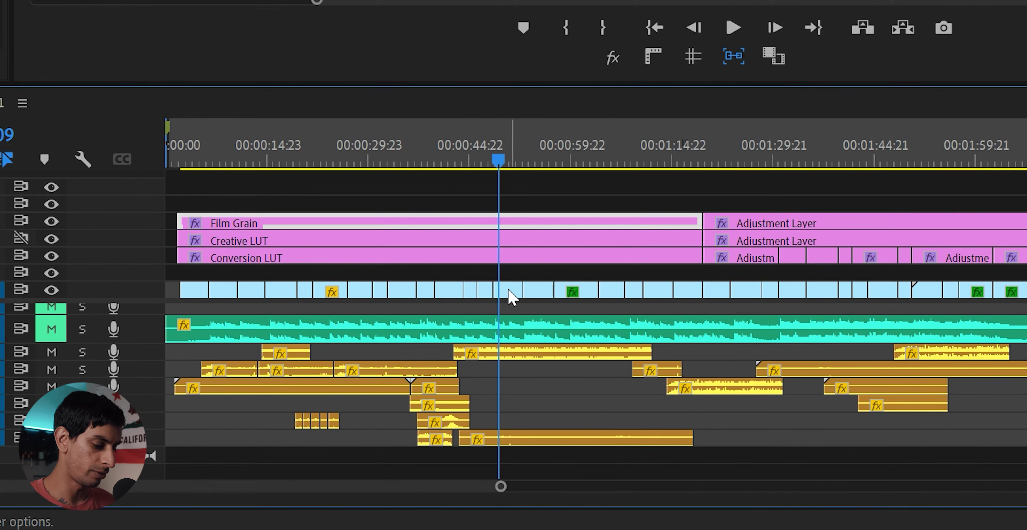
Select clip 709_0381 of the woman in the hat, reset its Lumetri exposure and lower it slightly.
key(=)
click(773, 293)
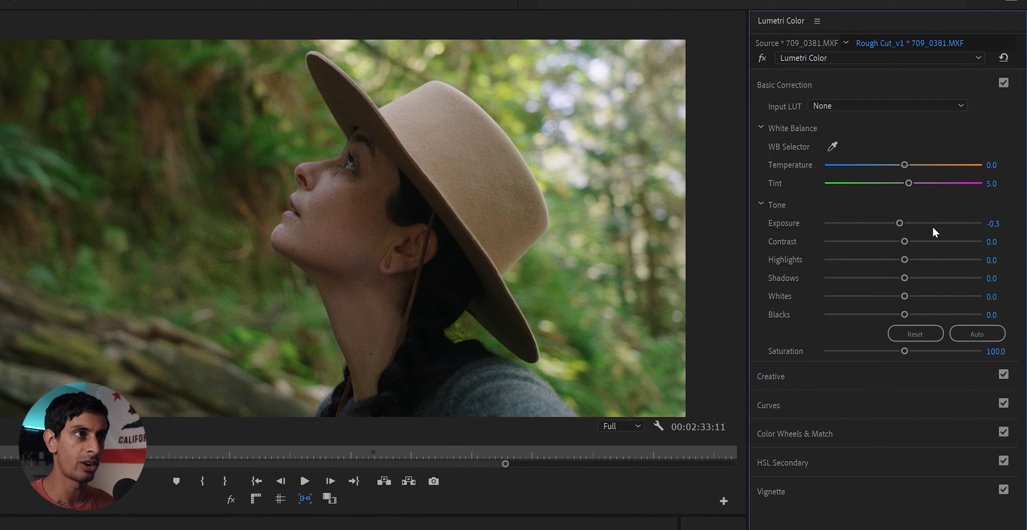
double_click(903, 223)
drag(903, 224, 901, 224)
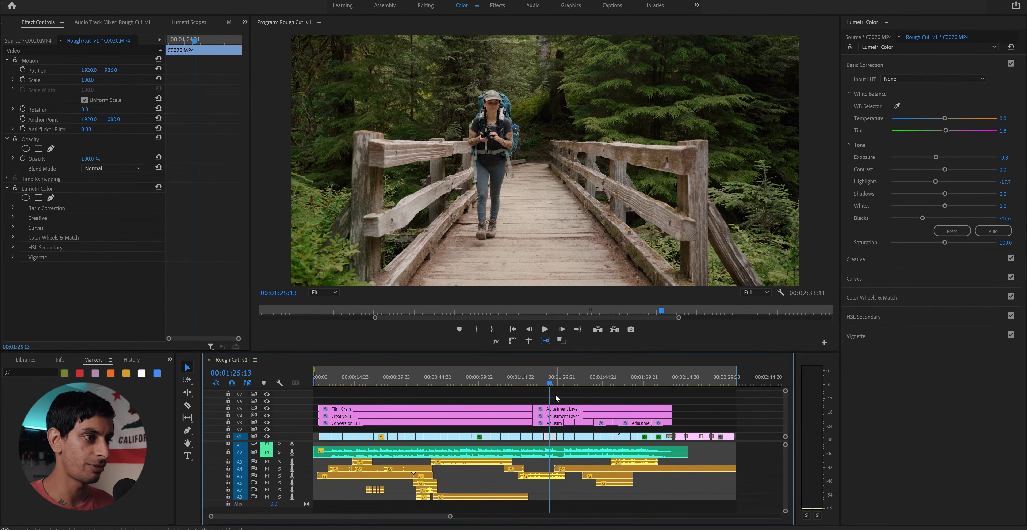
Examine the river clip's Lumetri grade at 00:01:22:03, covering Basic Correction, Creative and the hue and luma curves.
drag(554, 379, 563, 382)
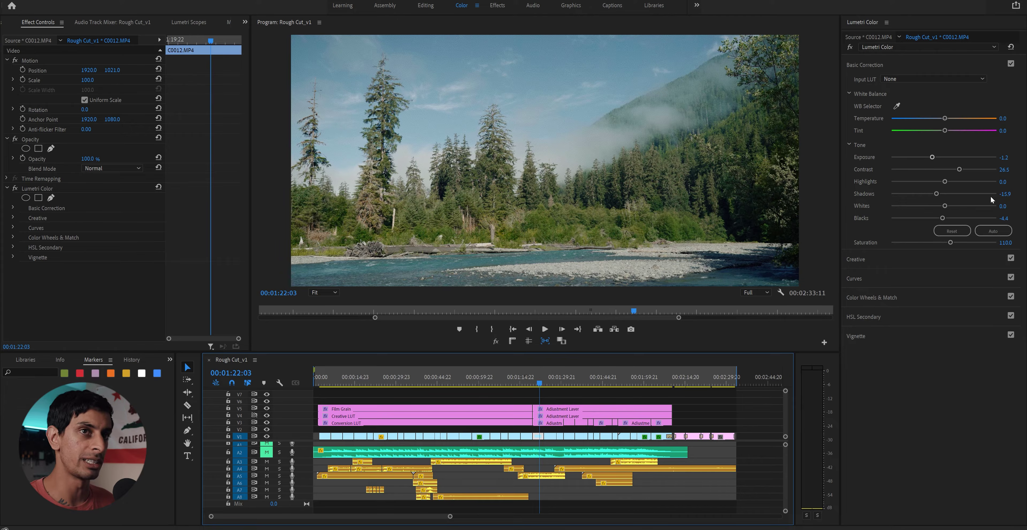
click(905, 64)
click(885, 82)
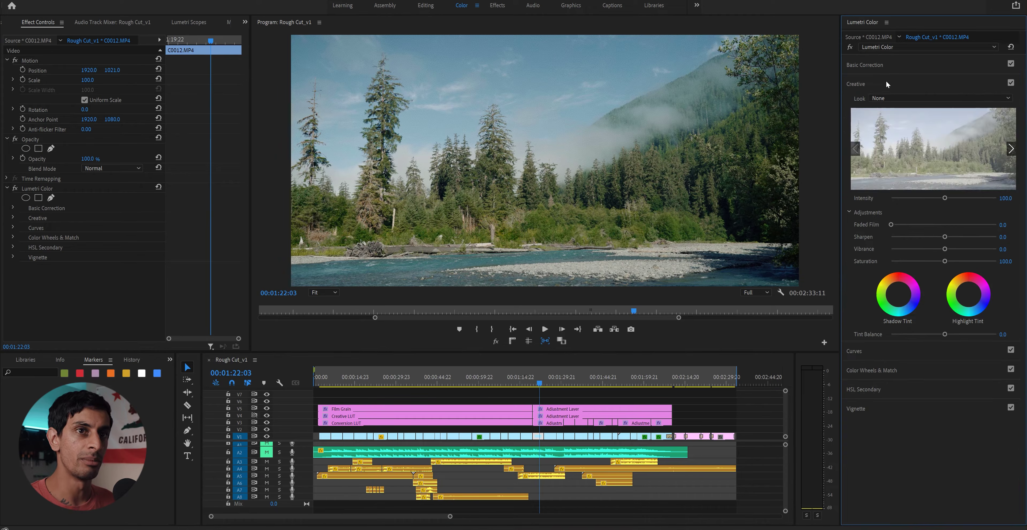
click(886, 82)
click(879, 101)
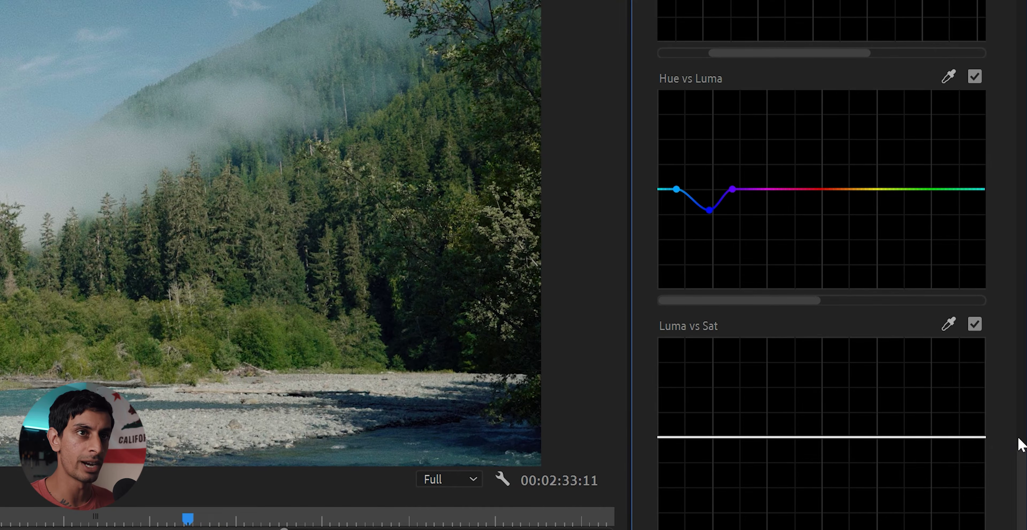
drag(1018, 443, 1023, 276)
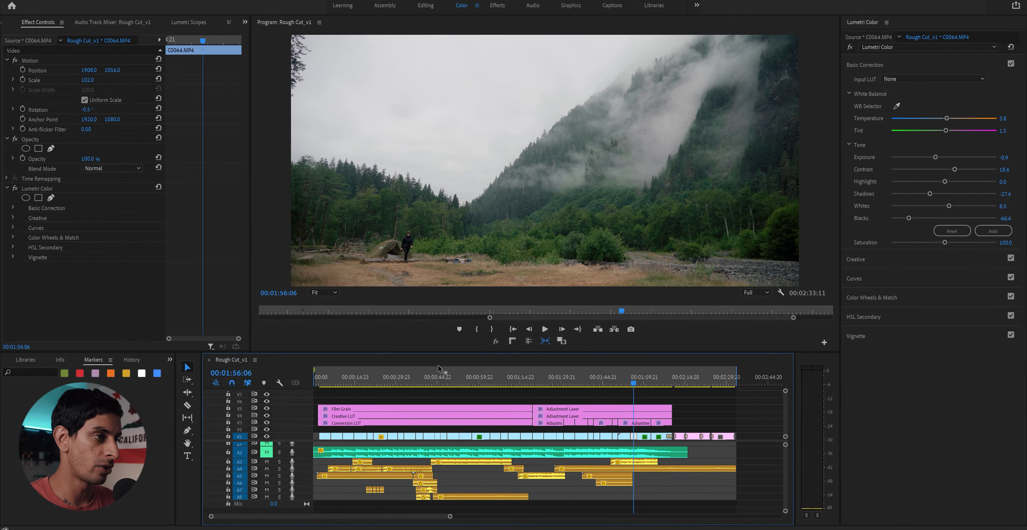
At the waterfall shot at 00:00:46:04, inspect the Creative looks of the LUT layers and the effect on the Film Grain layer.
click(441, 377)
click(454, 423)
click(864, 61)
click(863, 85)
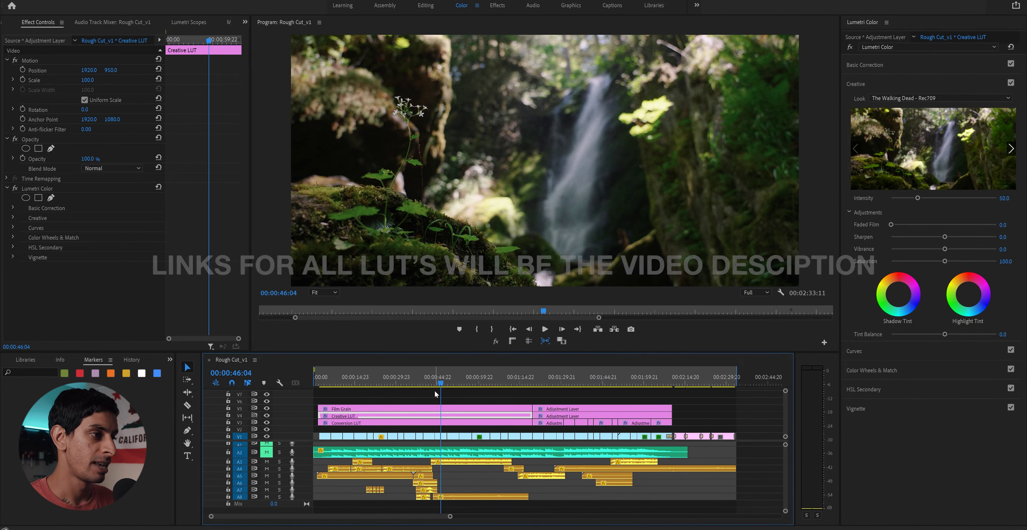
click(478, 408)
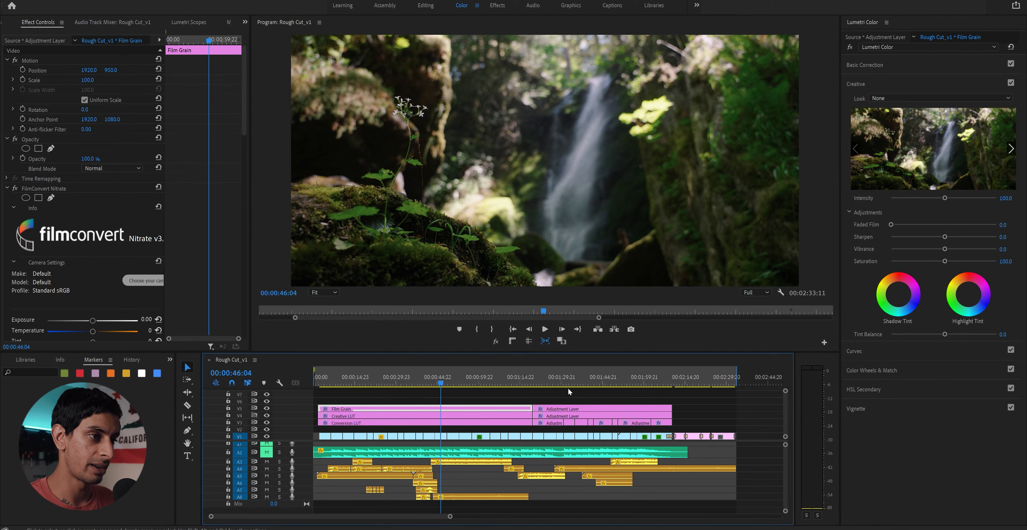
Go to the bridge shot at 00:01:25:01 and inspect the Creative look of the lowest adjustment layer above it.
click(549, 379)
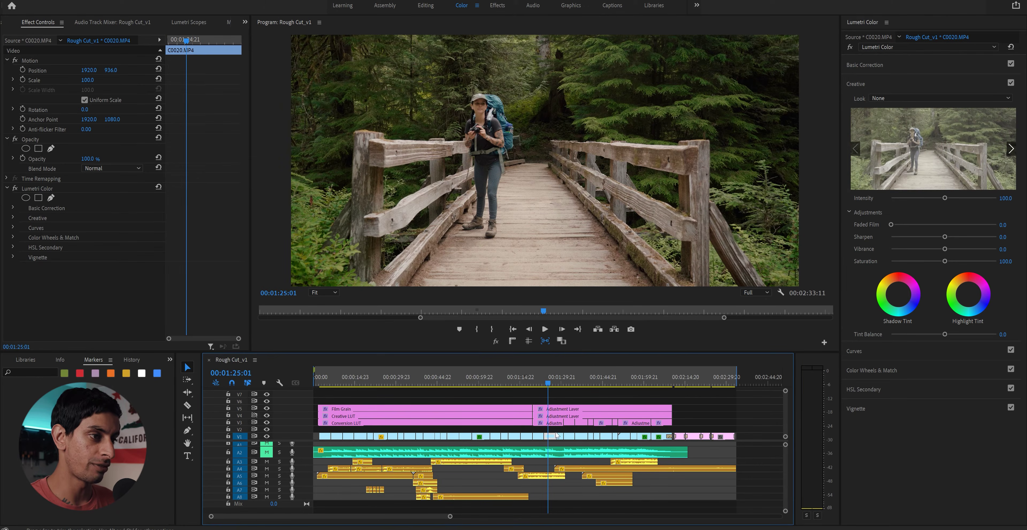
click(554, 423)
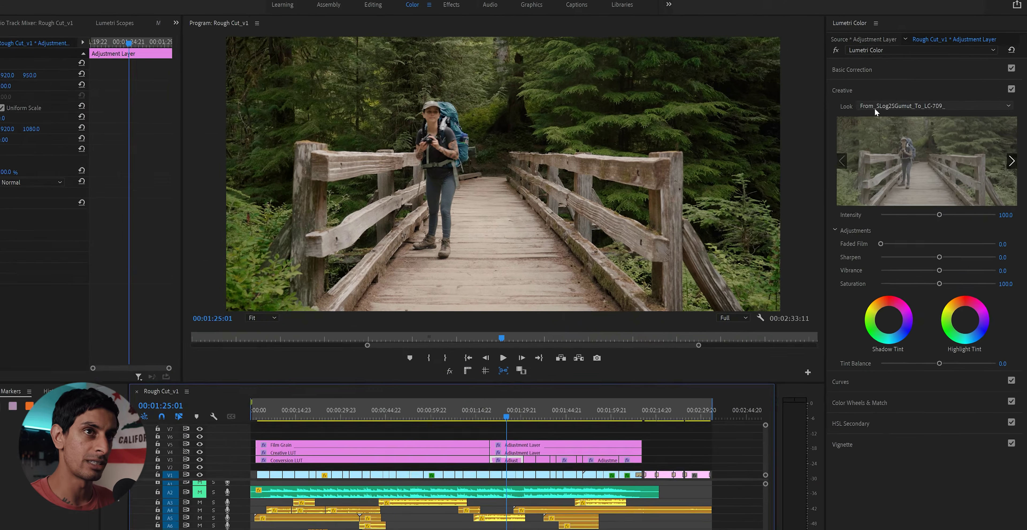